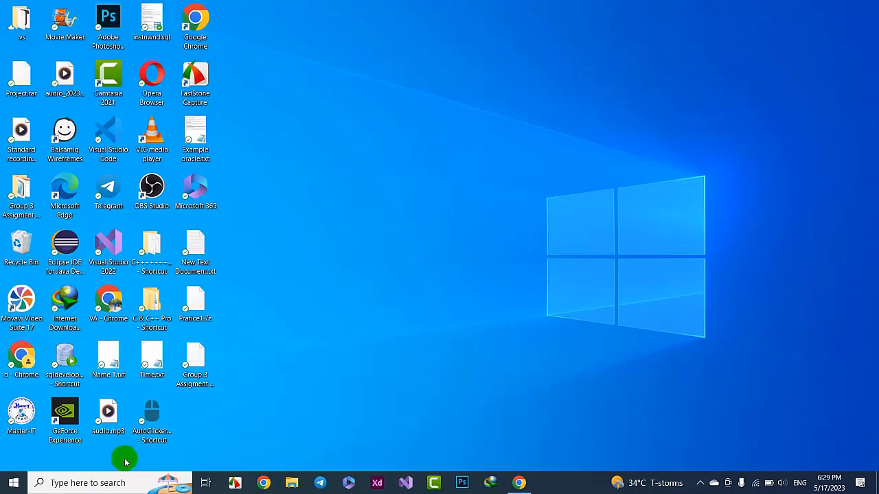
# Search Windows for 'sni' and launch Snipping Tool from the results.
pyautogui.click(116, 477)
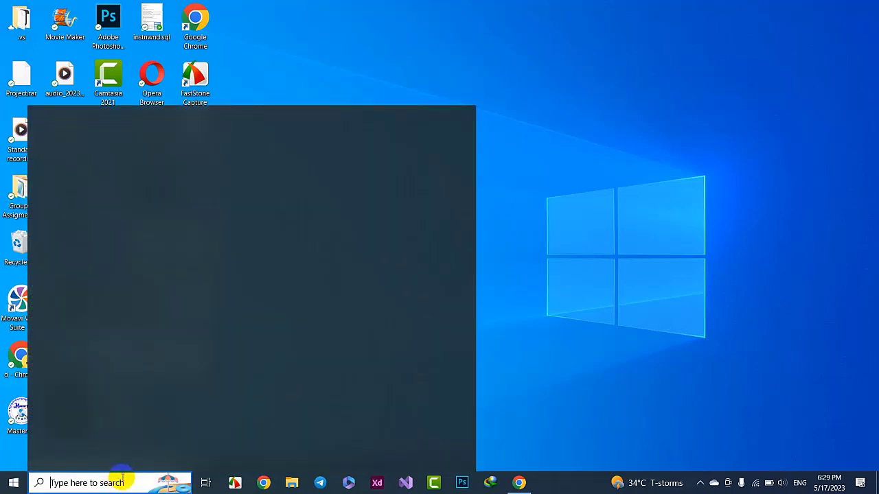
pyautogui.write('sn')
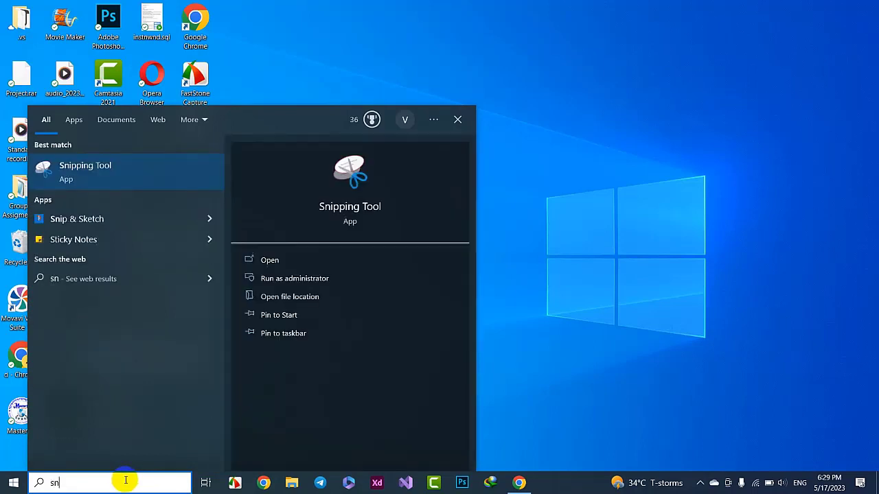
pyautogui.write('i')
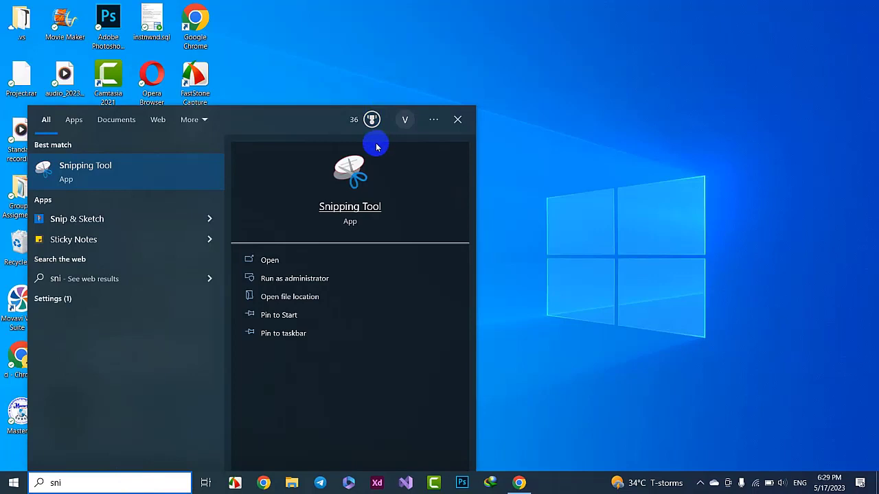
pyautogui.click(350, 174)
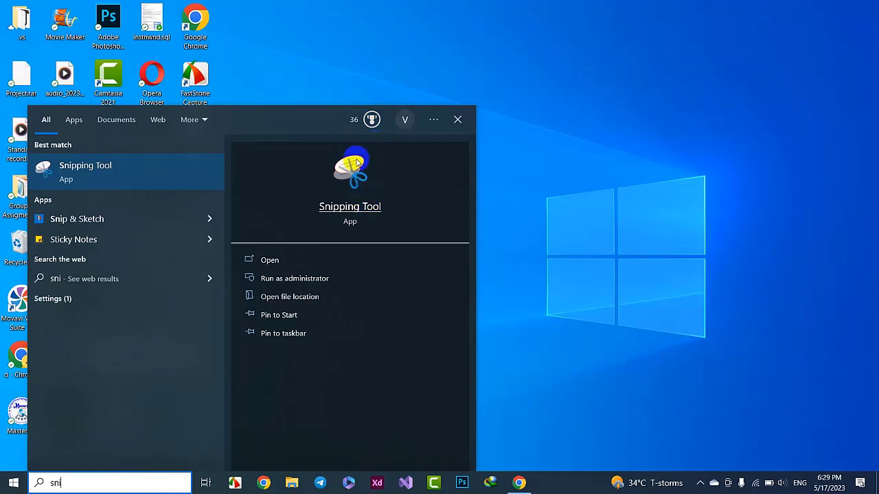
pyautogui.click(351, 207)
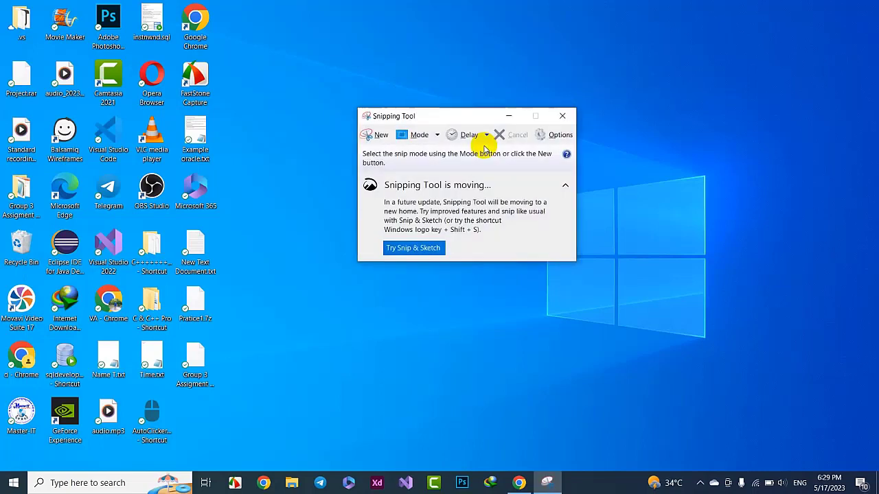
# Move the Snipping Tool window up and to the right.
pyautogui.moveTo(447, 110); pyautogui.dragTo(502, 92)
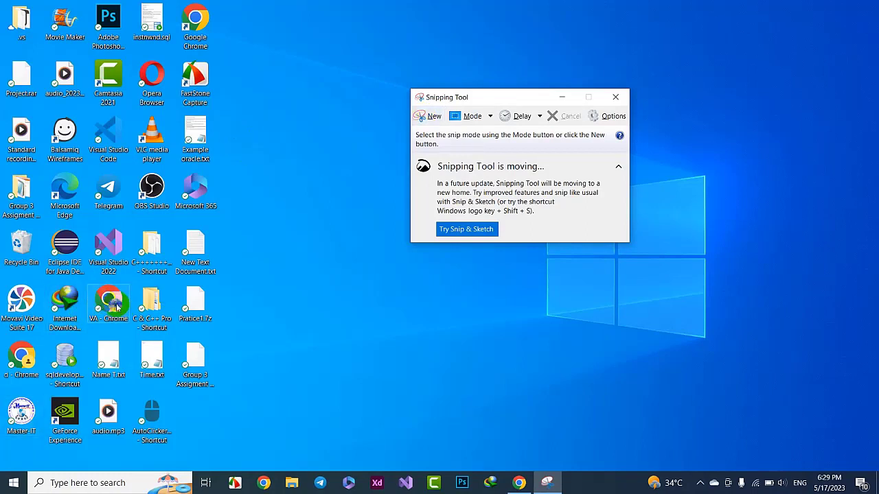
# Launch Chrome from its desktop shortcut, shift it left, and bring Snipping Tool in front.
pyautogui.doubleClick(117, 307)
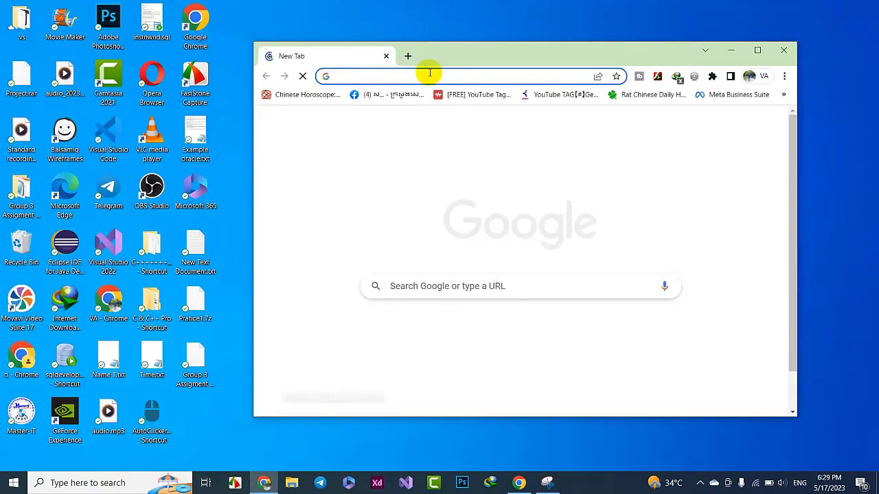
pyautogui.moveTo(489, 55); pyautogui.dragTo(372, 50)
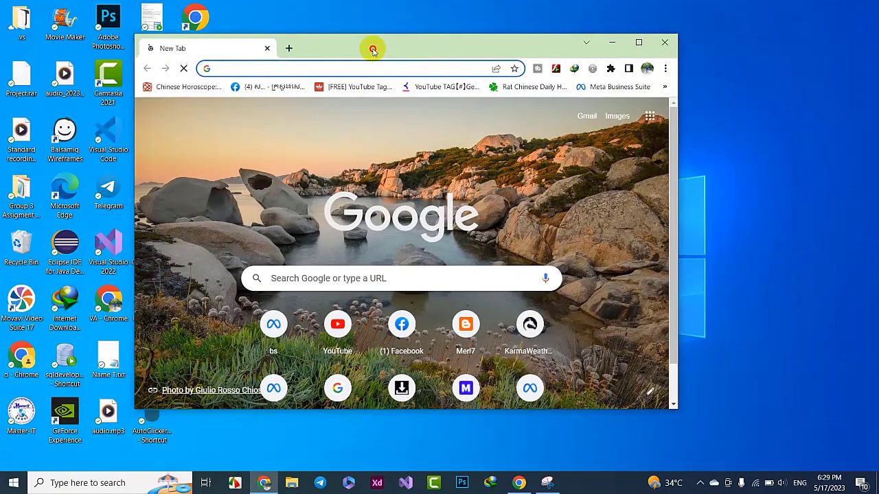
pyautogui.click(547, 483)
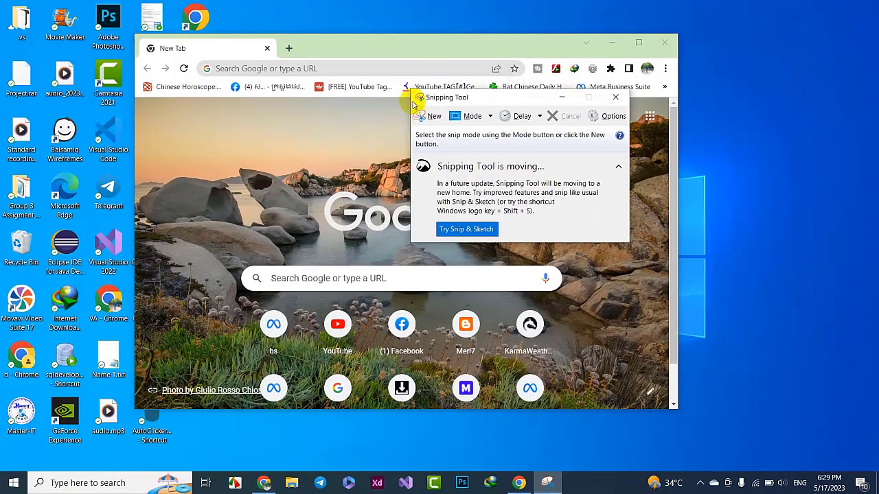
pyautogui.click(395, 43)
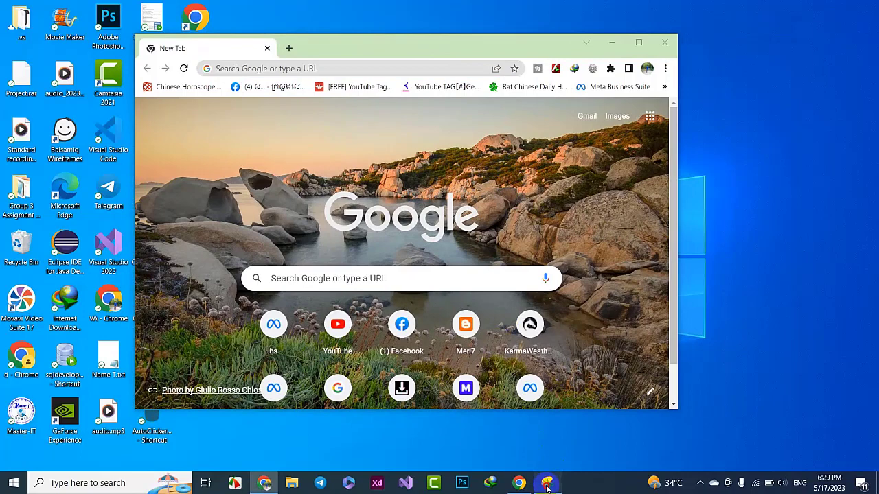
pyautogui.click(547, 486)
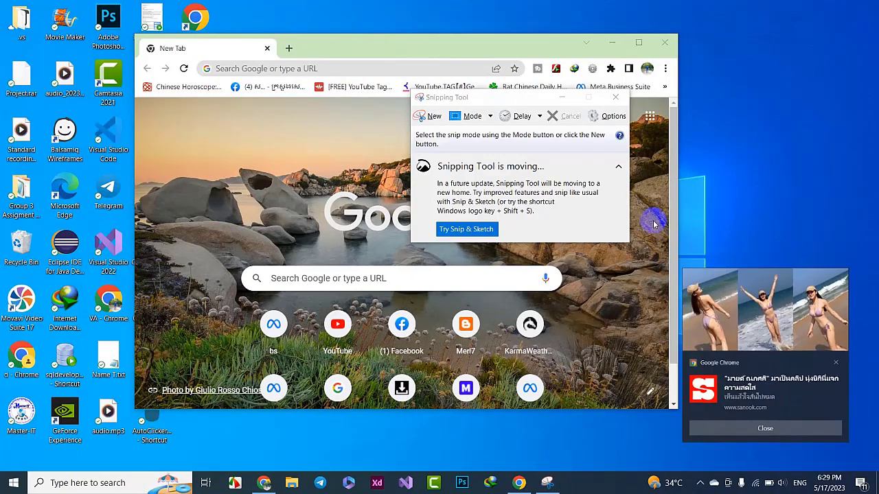
# Take a new rectangular snip covering the whole Chrome new-tab window.
pyautogui.click(433, 120)
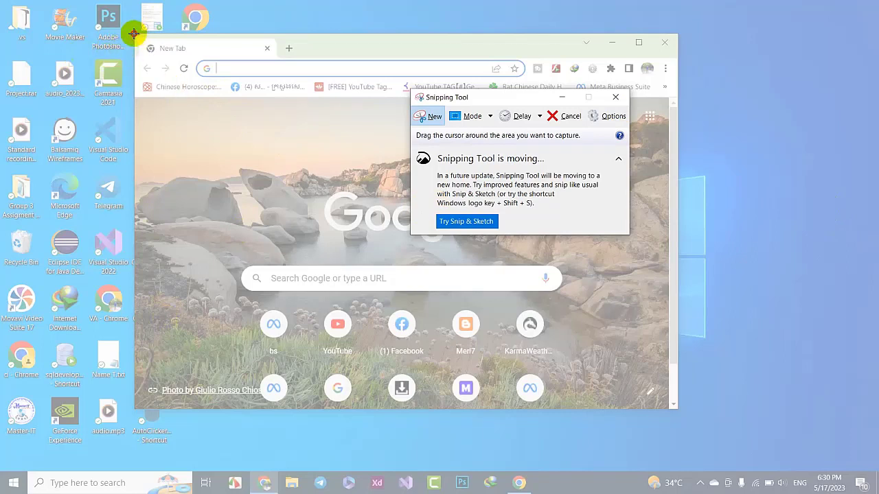
pyautogui.moveTo(134, 33)
pyautogui.mouseDown()
pyautogui.moveTo(465, 343)
pyautogui.moveTo(678, 411)
pyautogui.mouseUp()
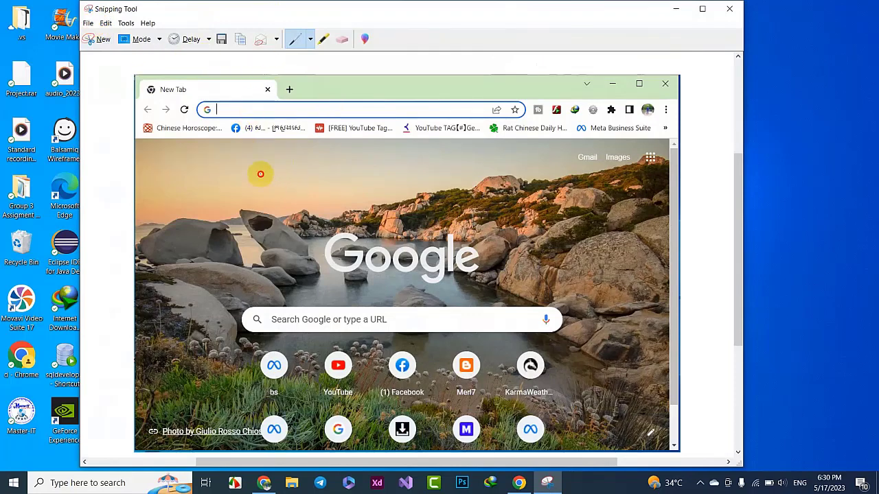
# Scribble a blue pen mark above the Google logo, then choose File > Save As.
pyautogui.moveTo(258, 174)
pyautogui.mouseDown()
pyautogui.moveTo(302, 188)
pyautogui.moveTo(374, 179)
pyautogui.mouseUp()
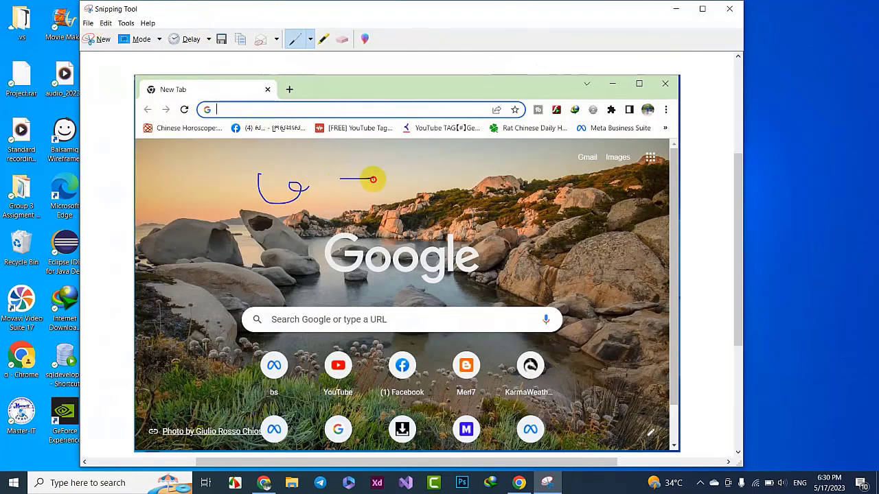
pyautogui.click(89, 23)
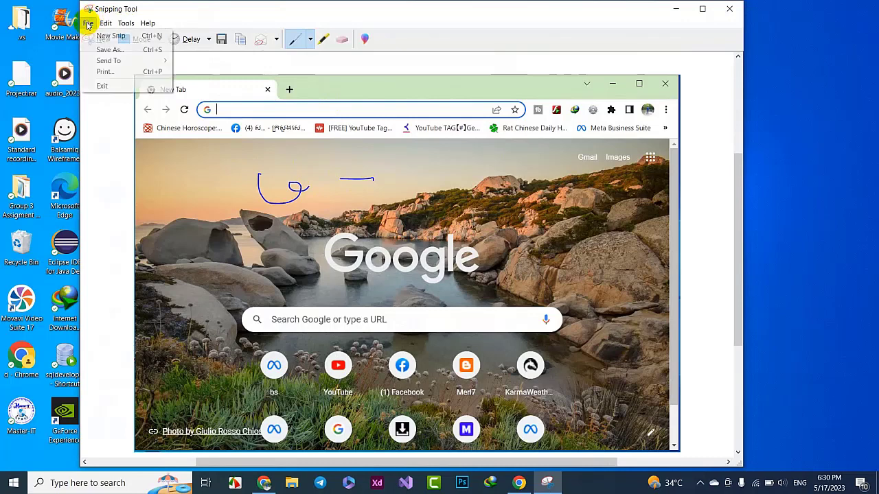
pyautogui.click(112, 53)
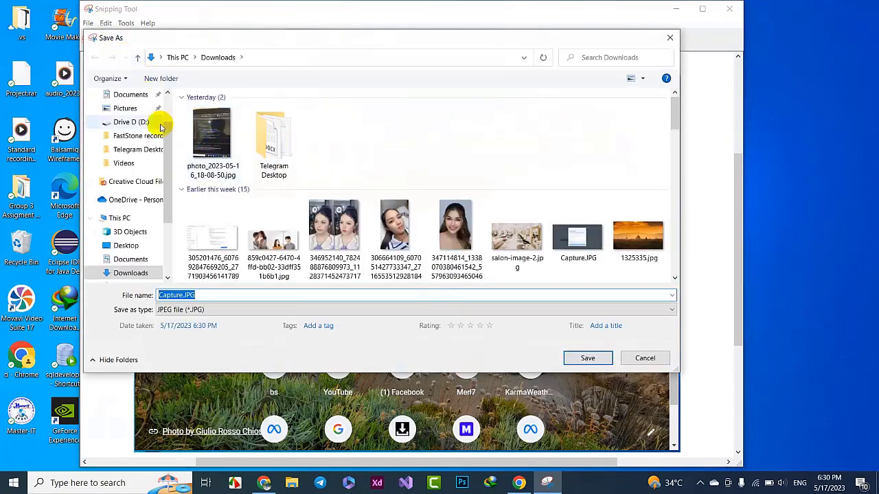
pyautogui.moveTo(131, 183)
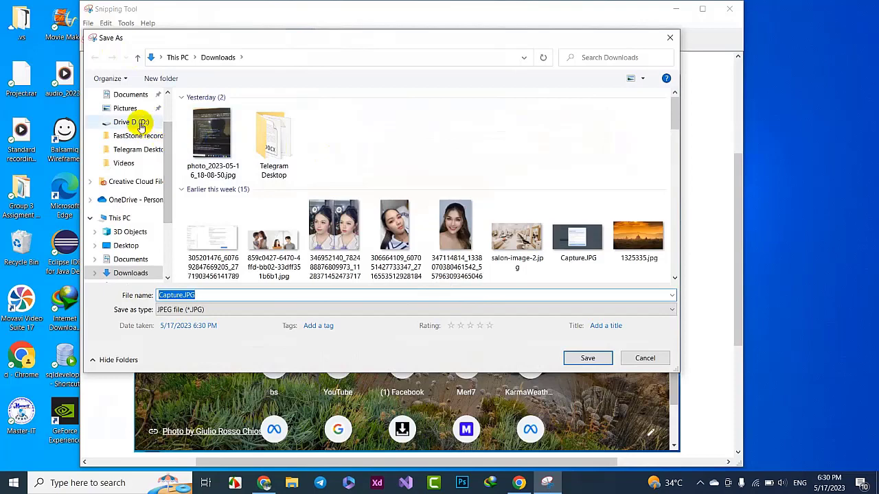
# Save the snip to the Desktop as JPEG file Capture.JPG.
pyautogui.moveTo(172, 137); pyautogui.dragTo(170, 112)
pyautogui.click(133, 116)
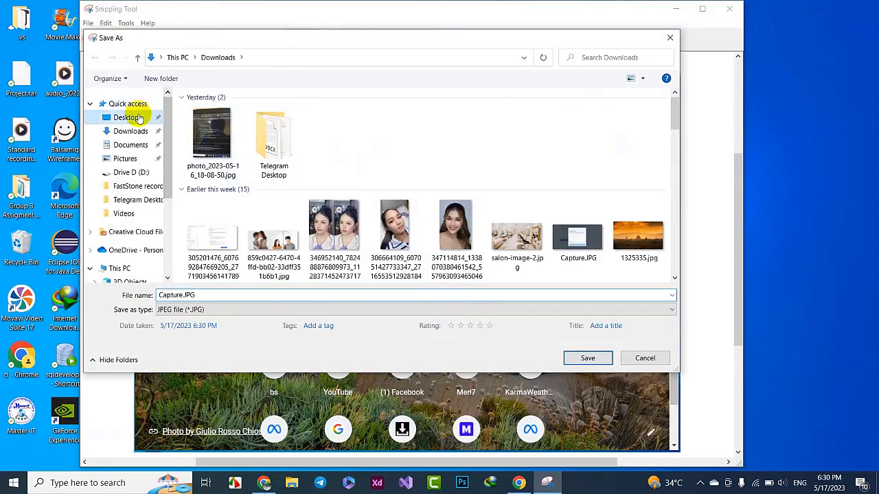
pyautogui.click(343, 309)
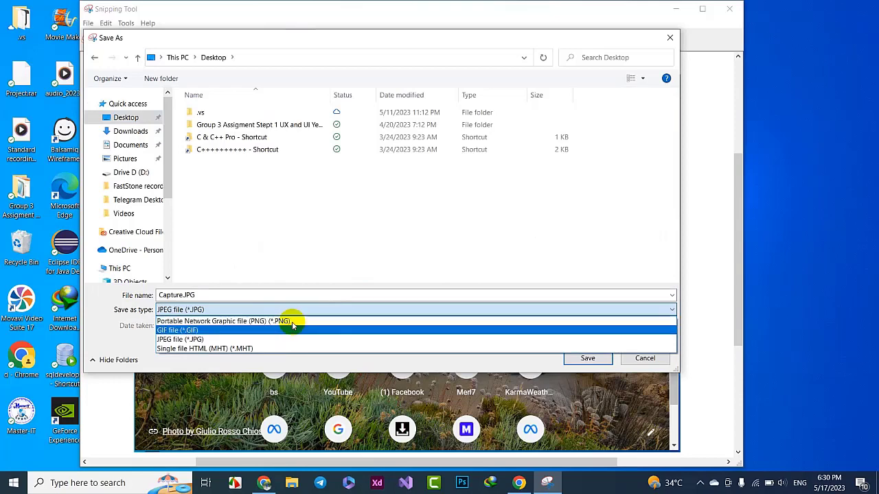
pyautogui.click(252, 341)
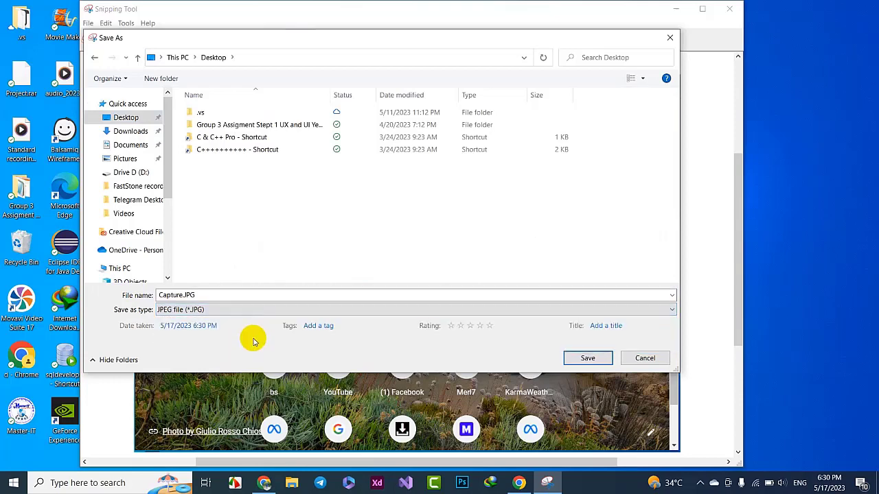
pyautogui.click(586, 357)
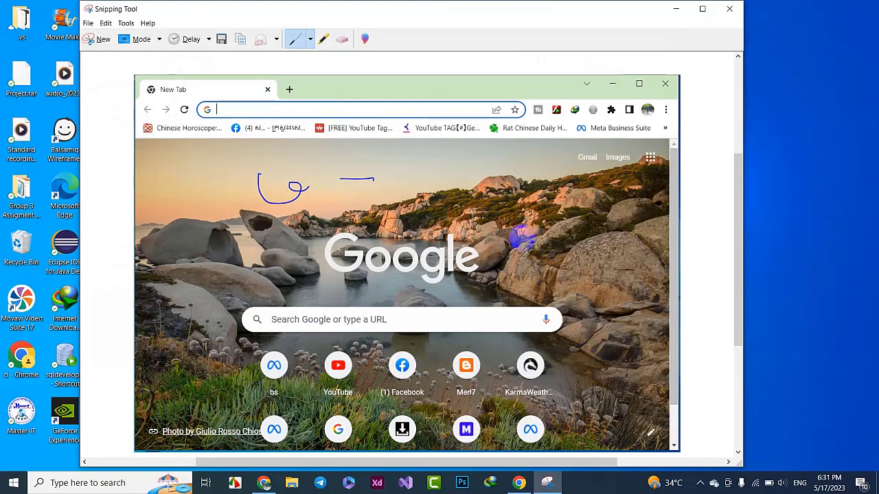
# Close Snipping Tool and Chrome, refresh the desktop, and open Capture.JPG.
pyautogui.click(738, 8)
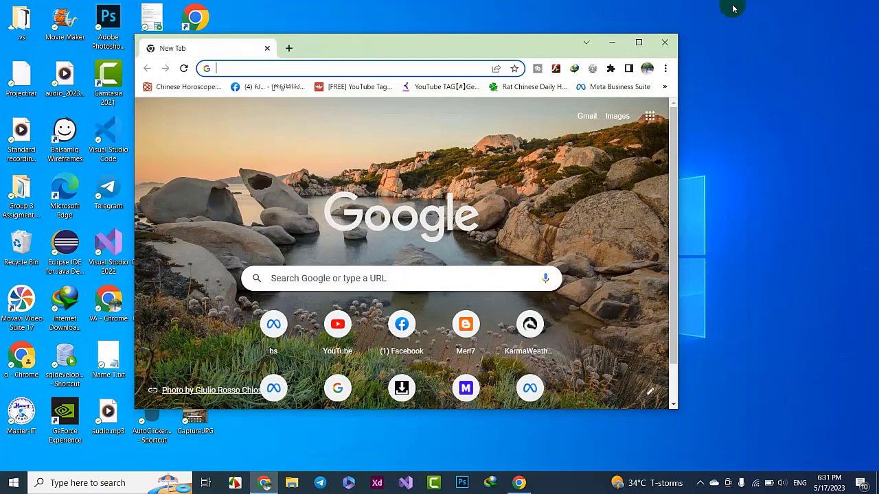
pyautogui.click(664, 43)
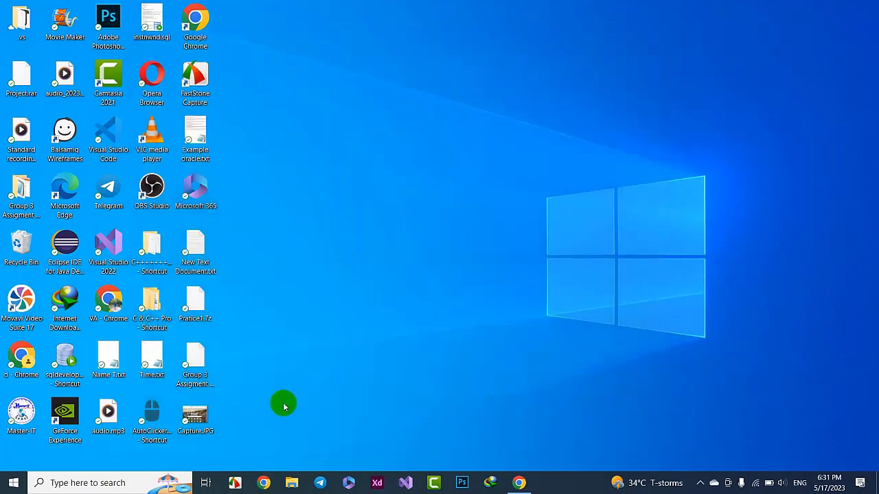
pyautogui.rightClick(492, 81)
pyautogui.click(386, 86)
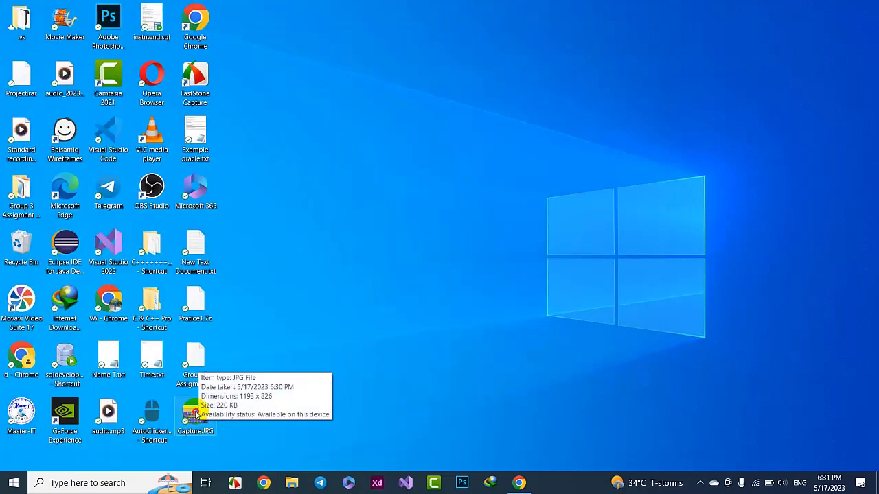
pyautogui.doubleClick(196, 414)
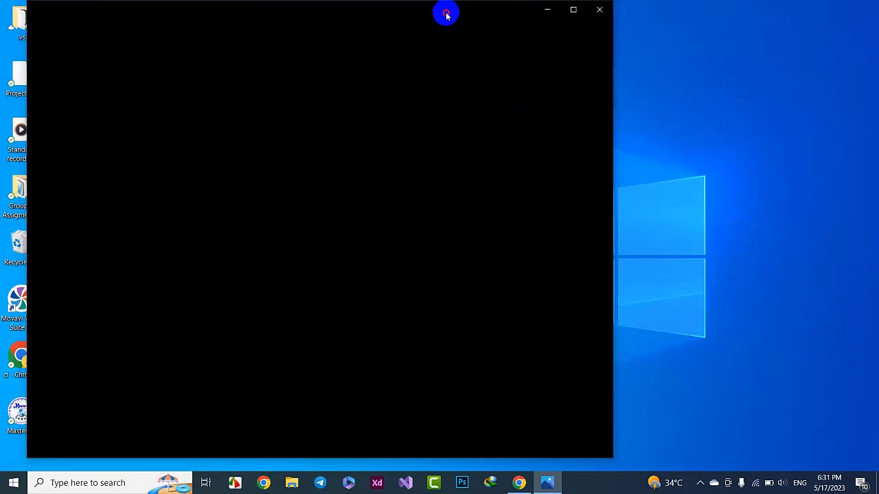
# Reposition the Photos window showing Capture.JPG to the right and slightly up.
pyautogui.moveTo(446, 12); pyautogui.dragTo(639, 17)
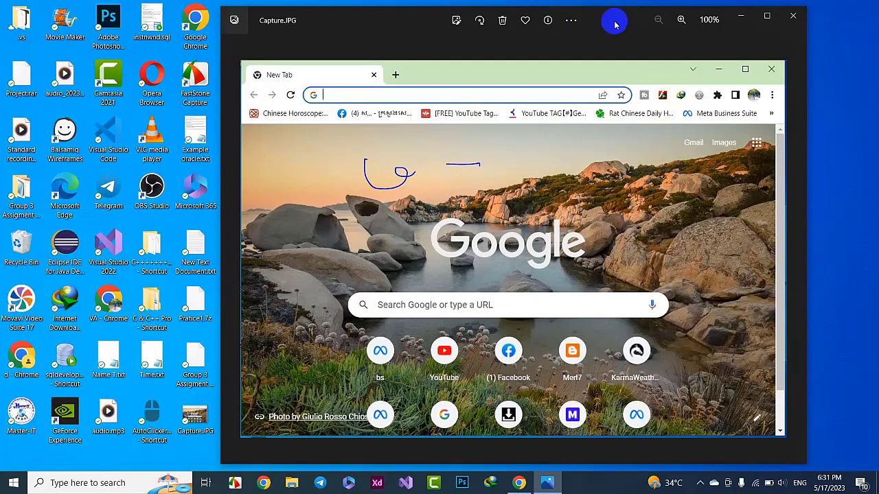
pyautogui.moveTo(393, 24); pyautogui.dragTo(397, 18)
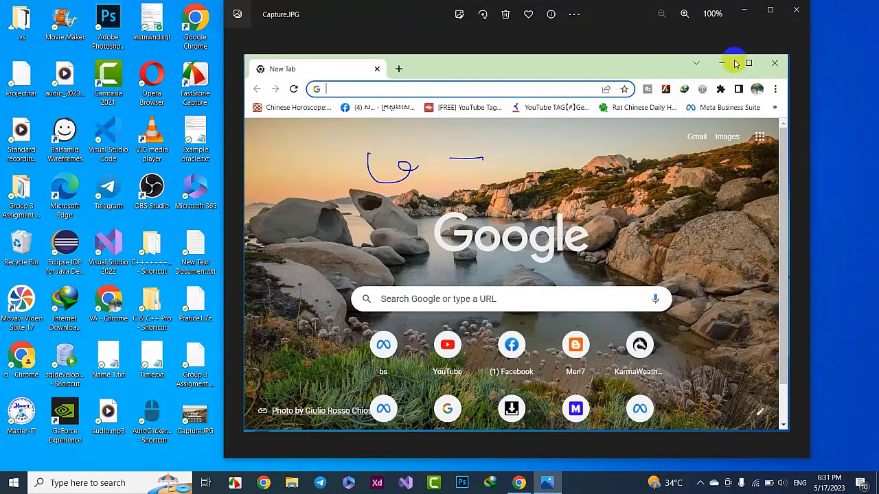
pyautogui.click(795, 11)
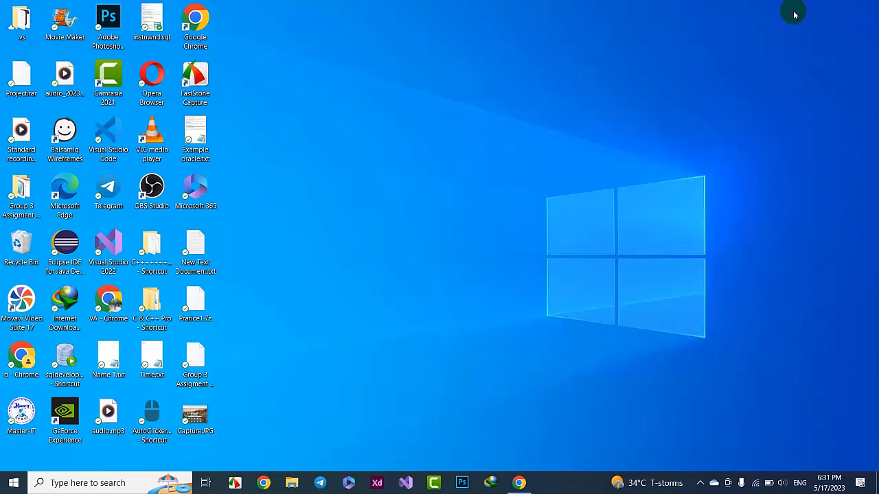
pyautogui.rightClick(403, 108)
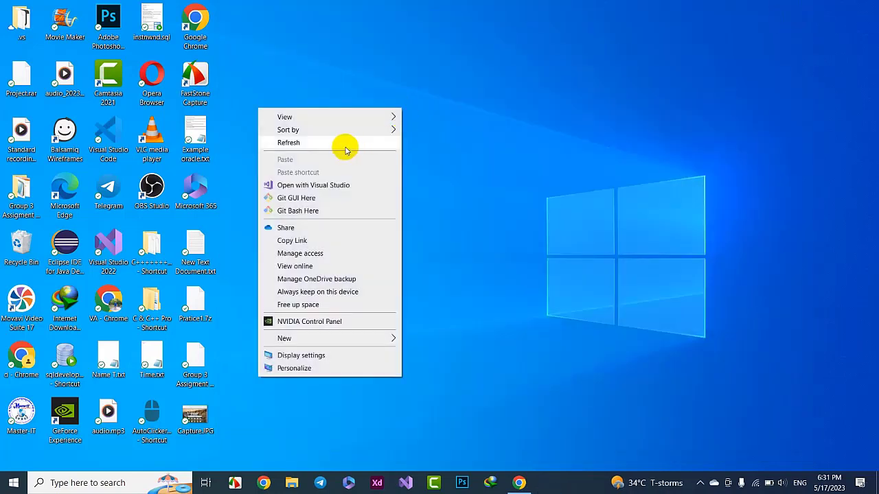
pyautogui.click(342, 143)
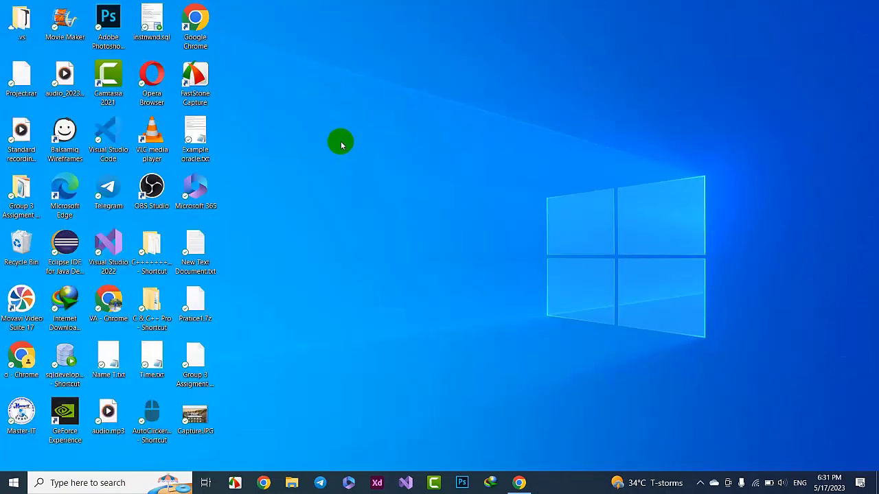